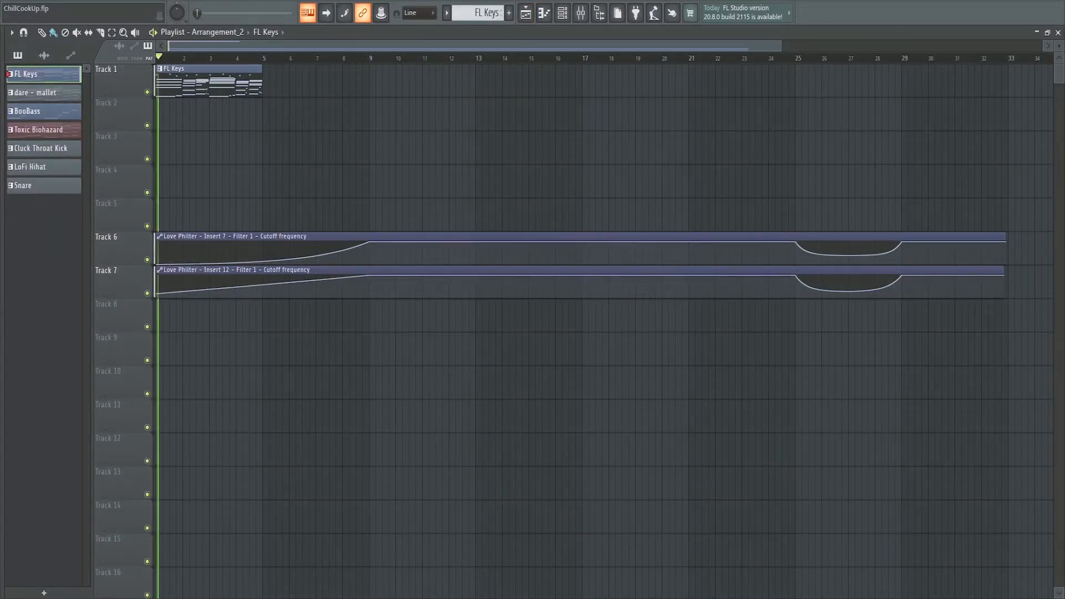
Play the FL Keys clip on Track 1 from bar 1, restoring the Insert 12 filter automation clip if it gets removed.
{"action": "key", "text": "space"}
{"action": "right_click", "coordinate": [300, 278]}
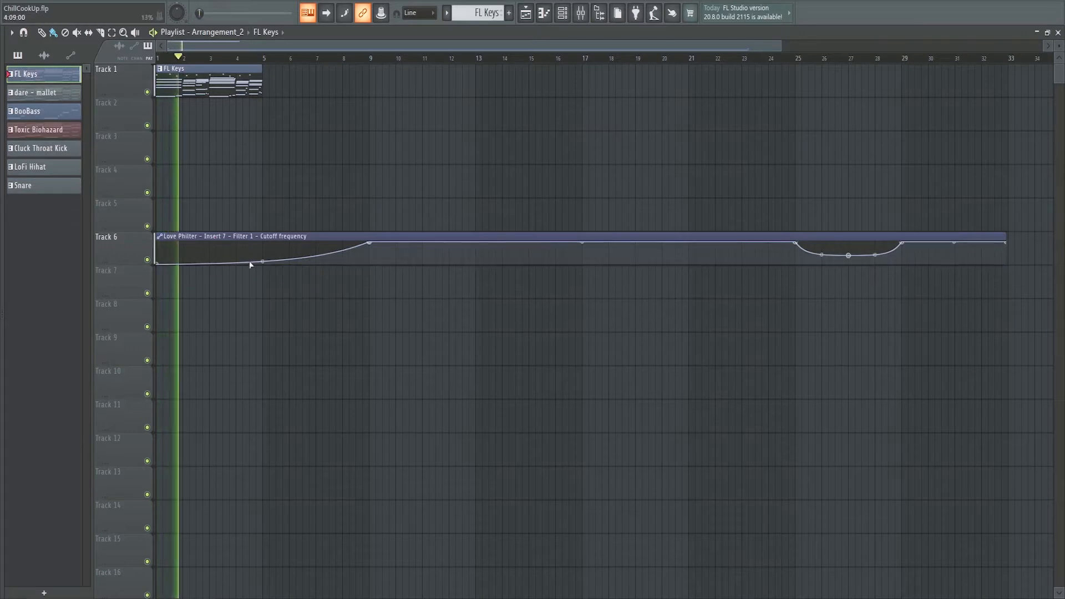
{"action": "key", "text": "ctrl+z"}
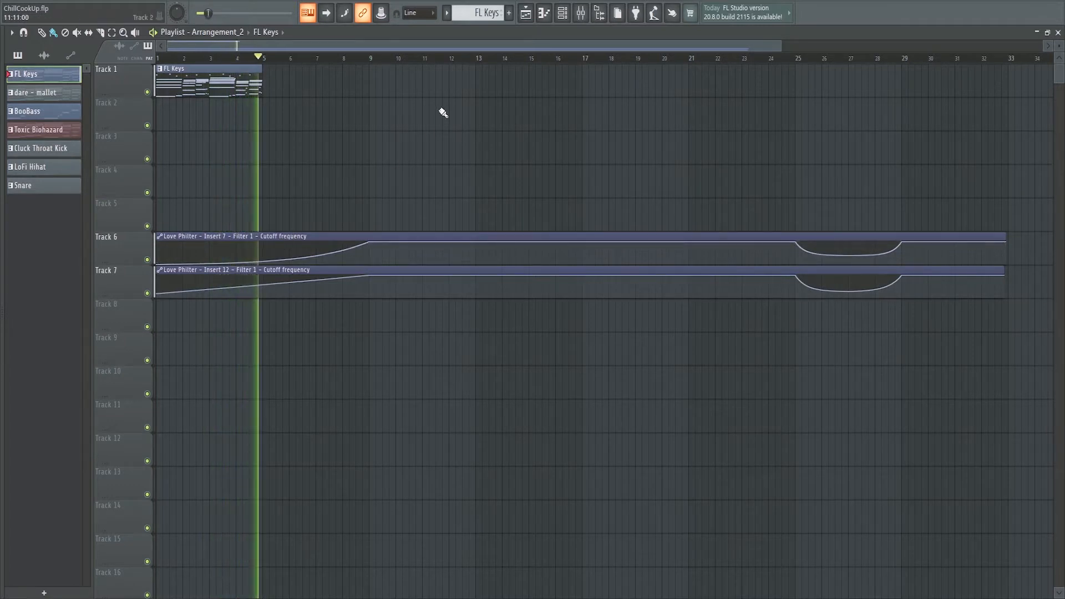
{"action": "key", "text": "space"}
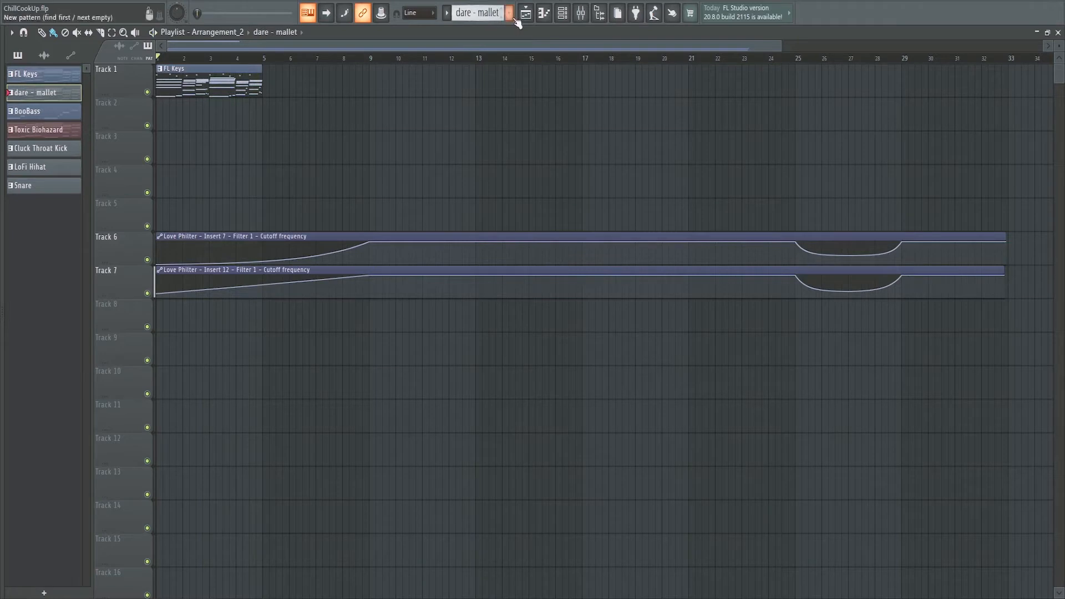
Inspect the sampler settings of the dare - mallet channel from the channel rack, and return to the playlist.
{"action": "left_click", "coordinate": [562, 14]}
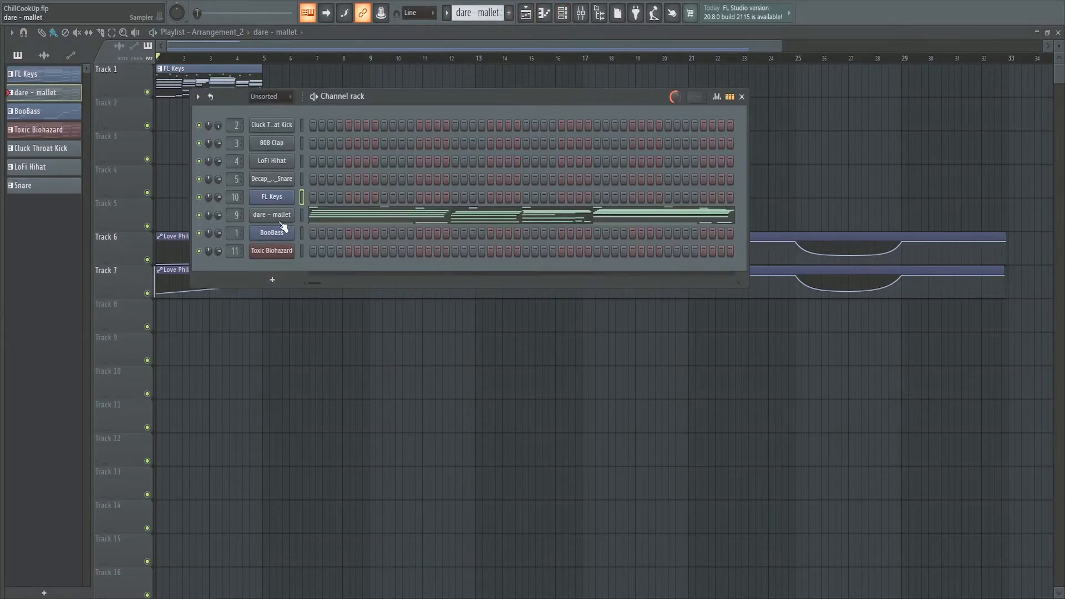
{"action": "left_click", "coordinate": [280, 219]}
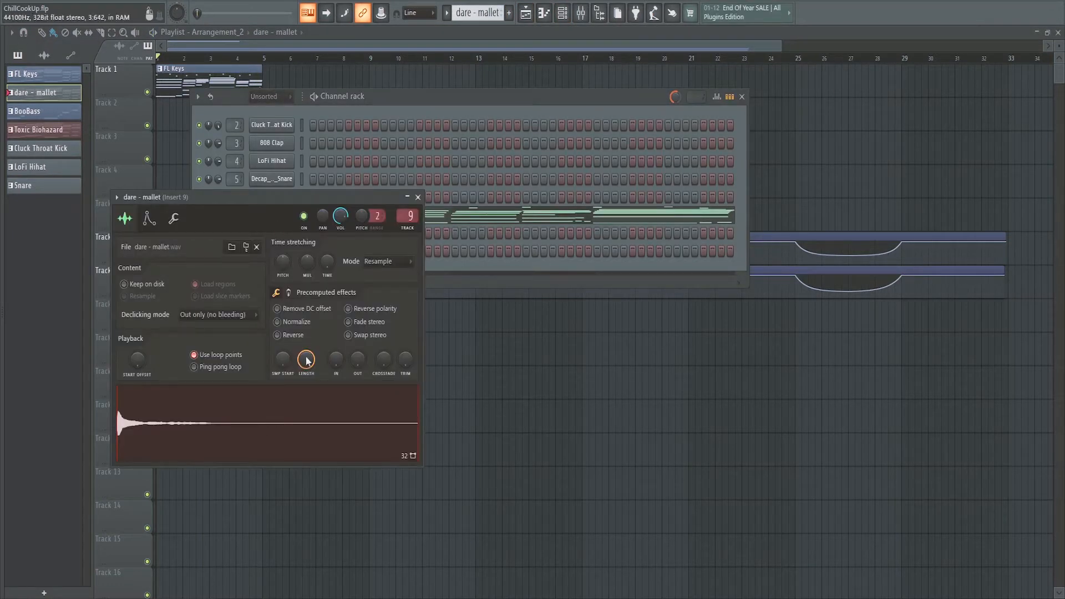
{"action": "left_click", "coordinate": [418, 197]}
{"action": "left_click", "coordinate": [399, 50]}
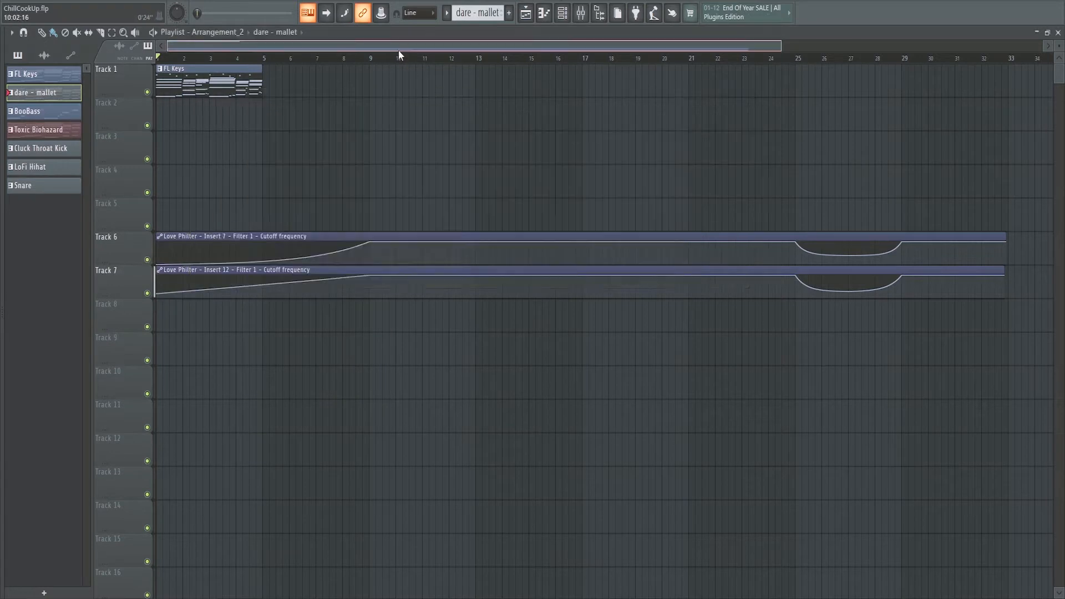
Place the dare - mallet pattern at bar 1 on Track 2 under FL Keys and play both clips together.
{"action": "left_click", "coordinate": [233, 146]}
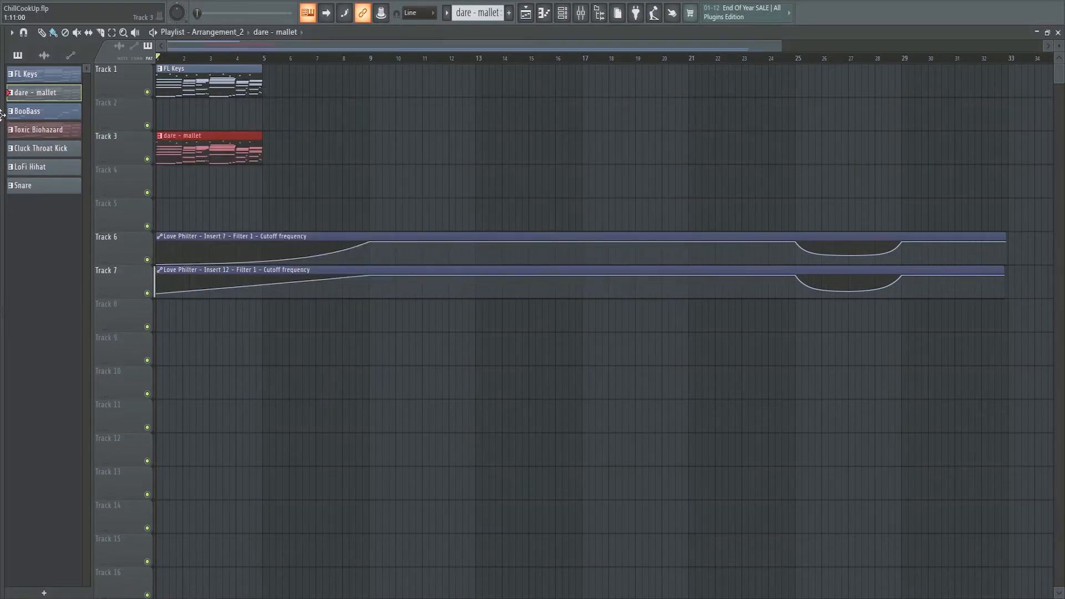
{"action": "left_click_drag", "start_coordinate": [1, 115], "coordinate": [3, 111]}
{"action": "key", "text": "space"}
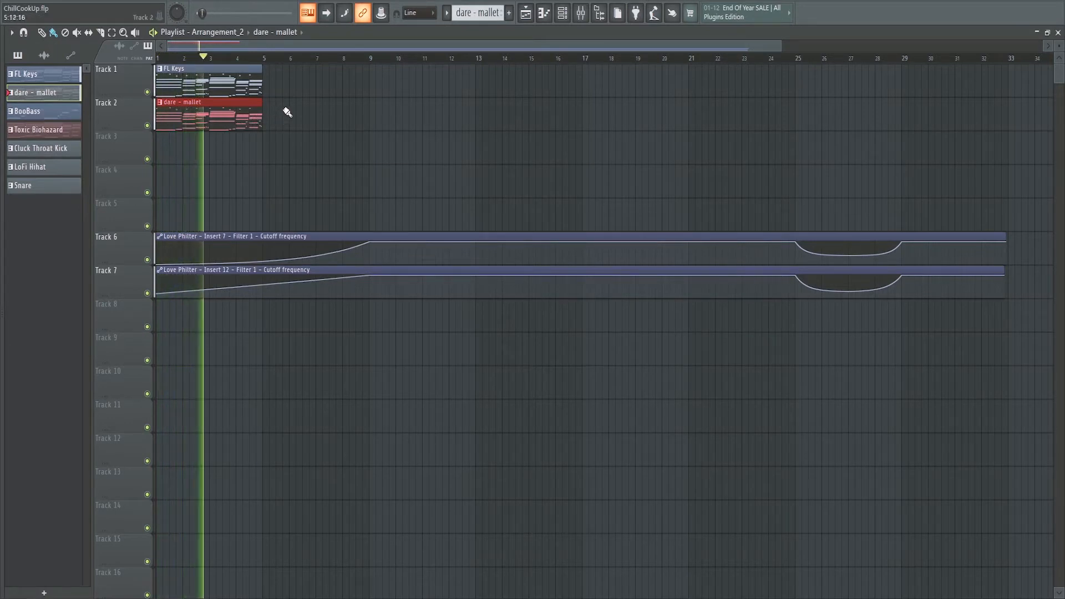
{"action": "left_click_drag", "start_coordinate": [295, 127], "coordinate": [155, 64]}
Inspect the Toxic Biohazard synth settings and play its chord notes in the piano roll.
{"action": "left_click", "coordinate": [251, 149]}
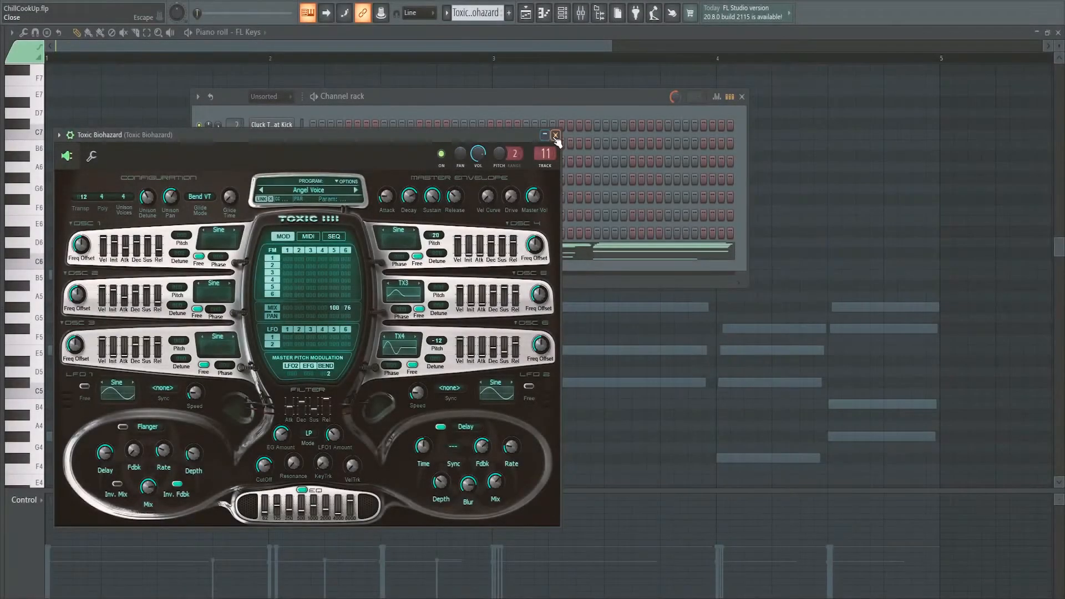
{"action": "left_click", "coordinate": [555, 135]}
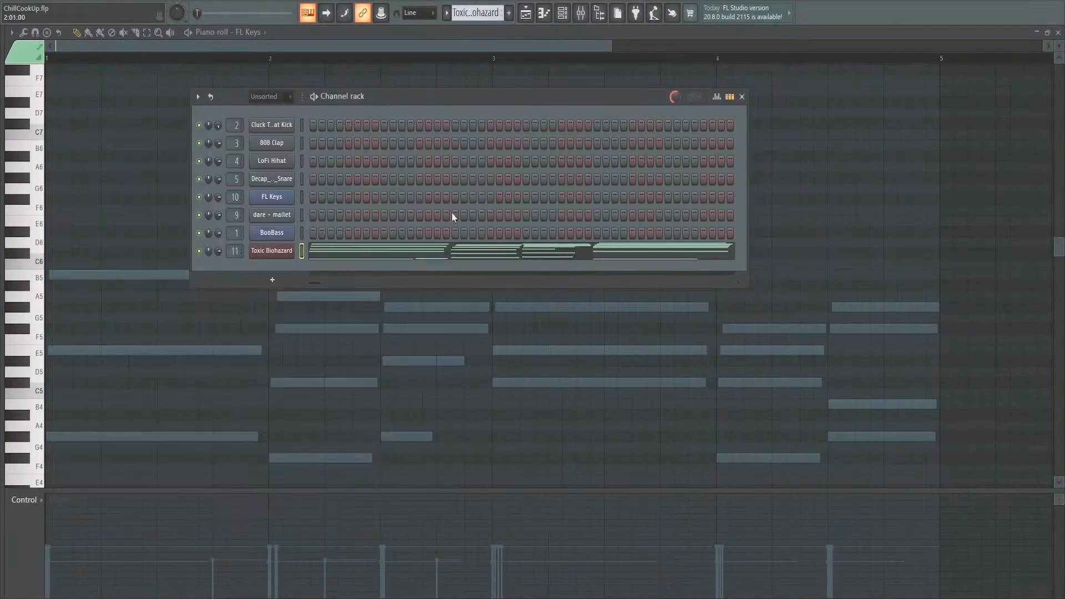
{"action": "left_click", "coordinate": [358, 252]}
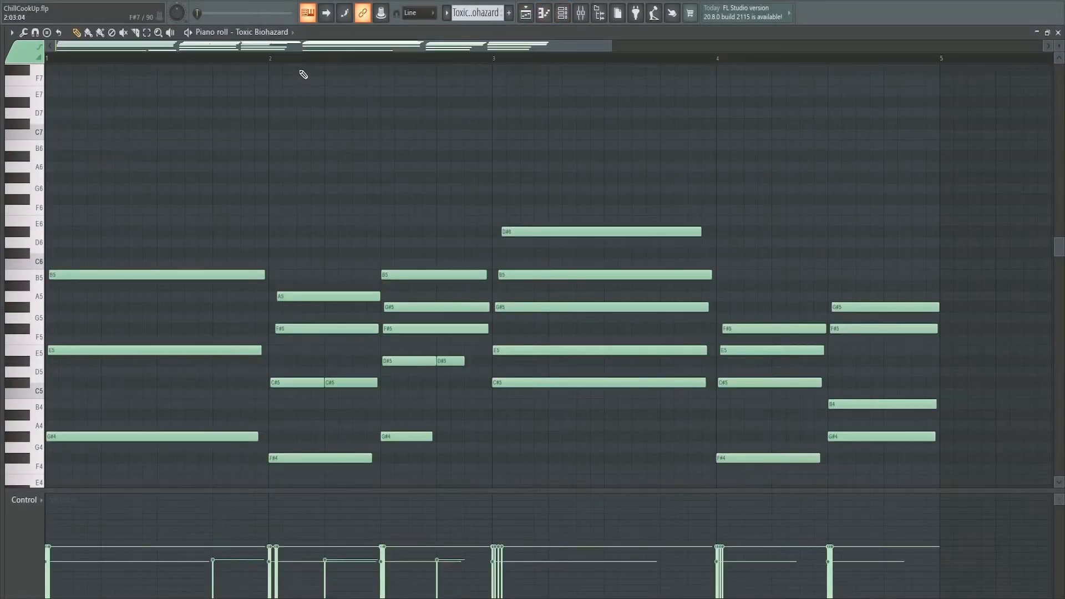
{"action": "left_click", "coordinate": [190, 33]}
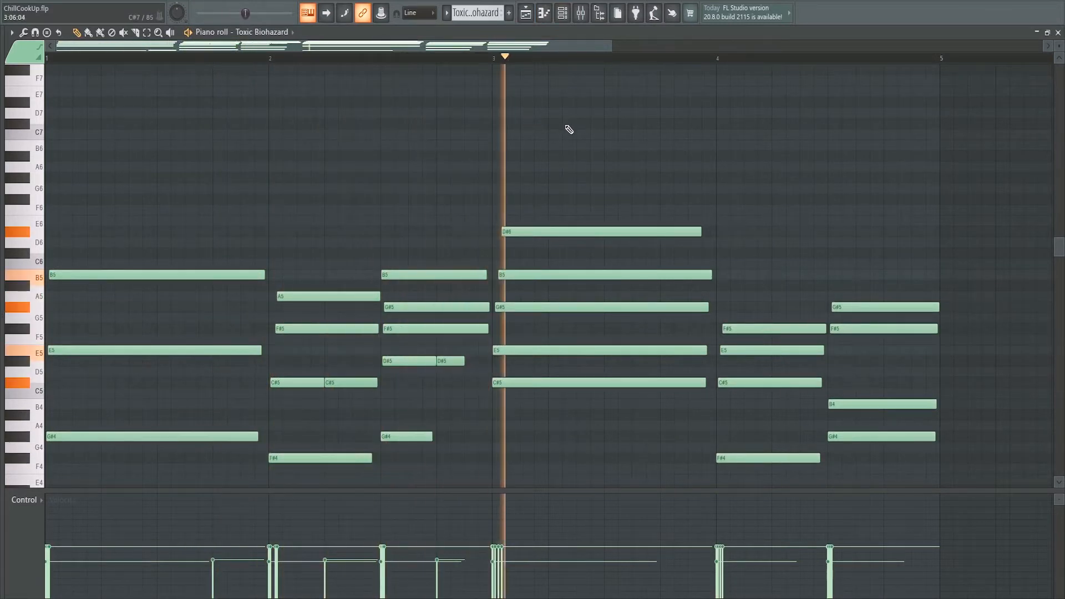
{"action": "scroll", "coordinate": [570, 130], "scroll_direction": "down", "scroll_amount": 5}
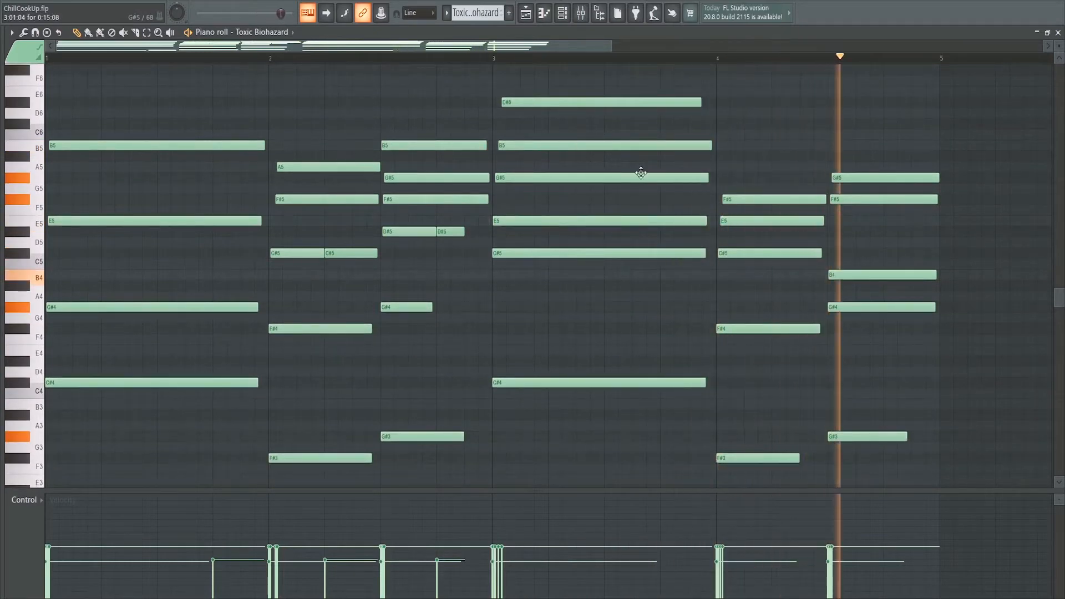
{"action": "key", "text": "space"}
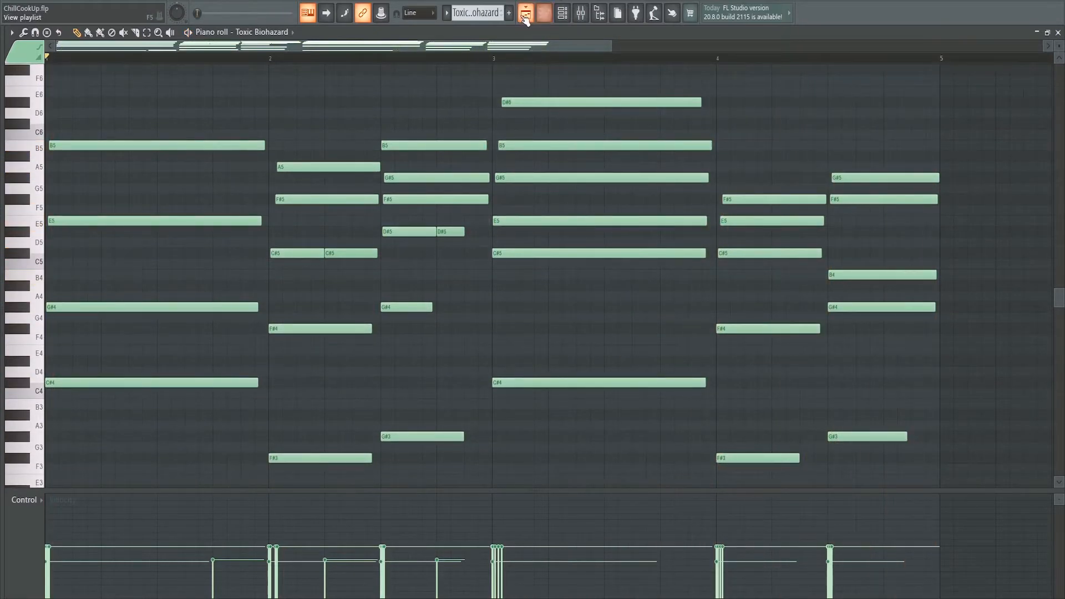
Place the Toxic Biohazard pattern at bar 1 on Track 3 of the playlist and play the three layers together.
{"action": "left_click", "coordinate": [526, 16]}
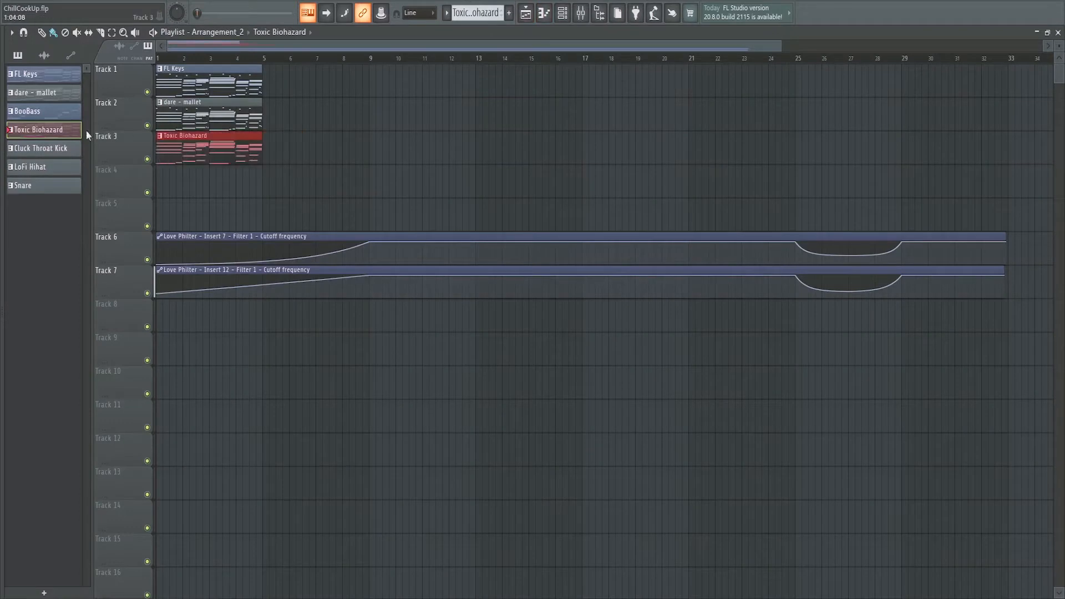
{"action": "key", "text": "space"}
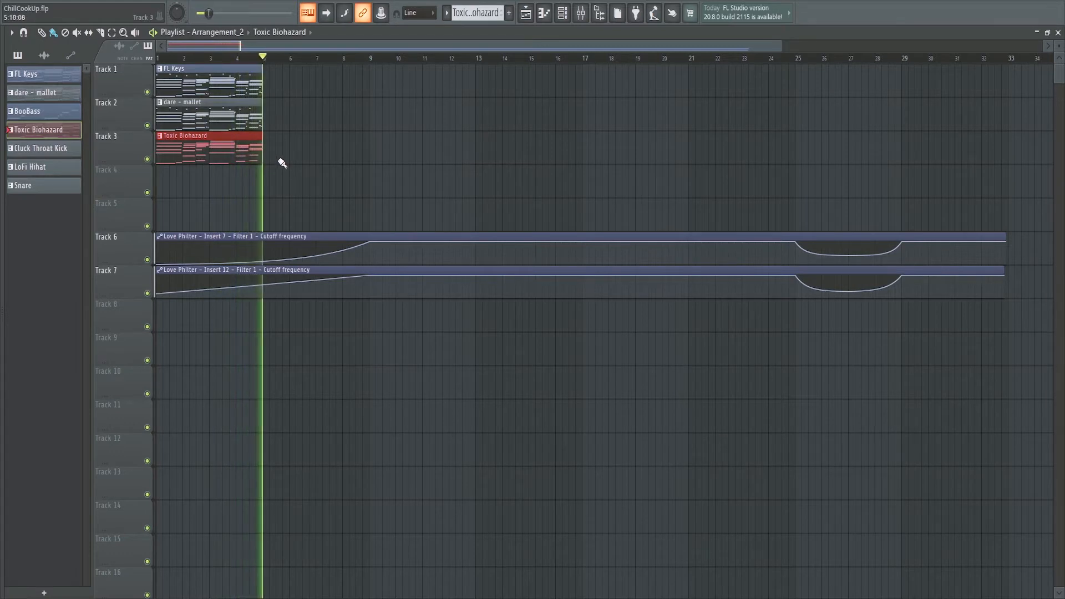
{"action": "key", "text": "space"}
Select the lowest row of bass notes, C#2 to G#2, in the Toxic Biohazard pattern and look through the piano roll's channel list.
{"action": "double_click", "coordinate": [198, 157]}
{"action": "scroll", "coordinate": [207, 175], "scroll_direction": "down", "scroll_amount": 4}
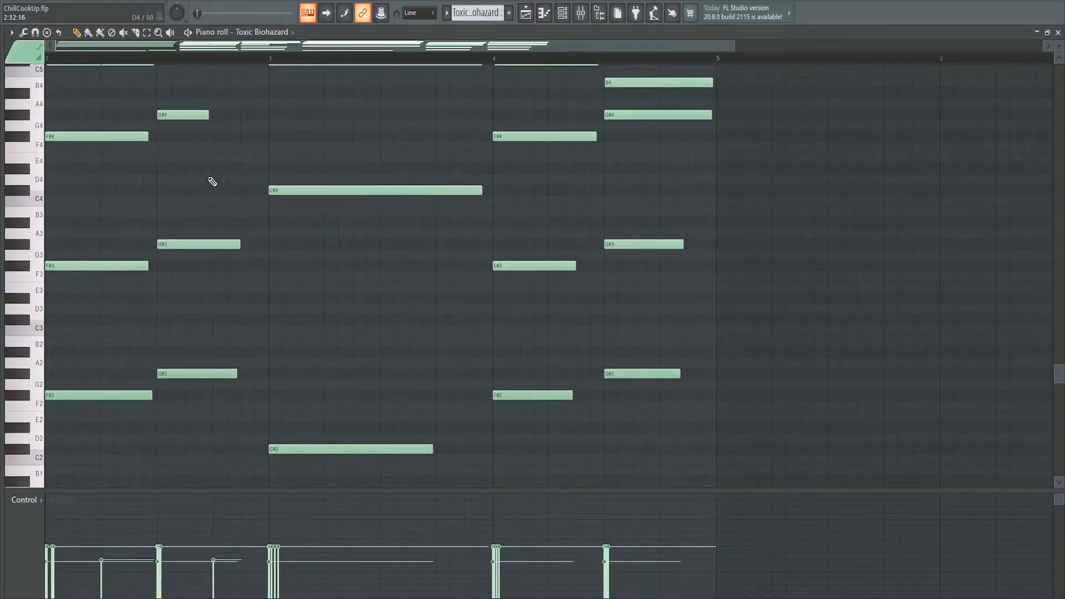
{"action": "left_click_drag", "start_coordinate": [278, 50], "coordinate": [86, 53]}
{"action": "scroll", "coordinate": [248, 235], "scroll_direction": "down", "scroll_amount": 2}
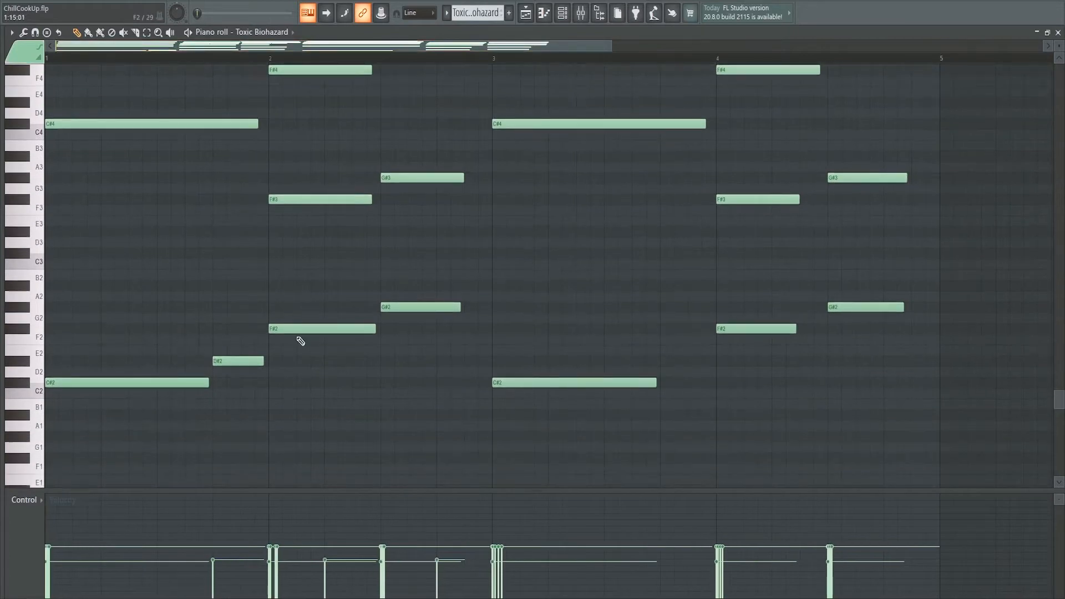
{"action": "left_click_drag", "start_coordinate": [953, 257], "coordinate": [38, 473]}
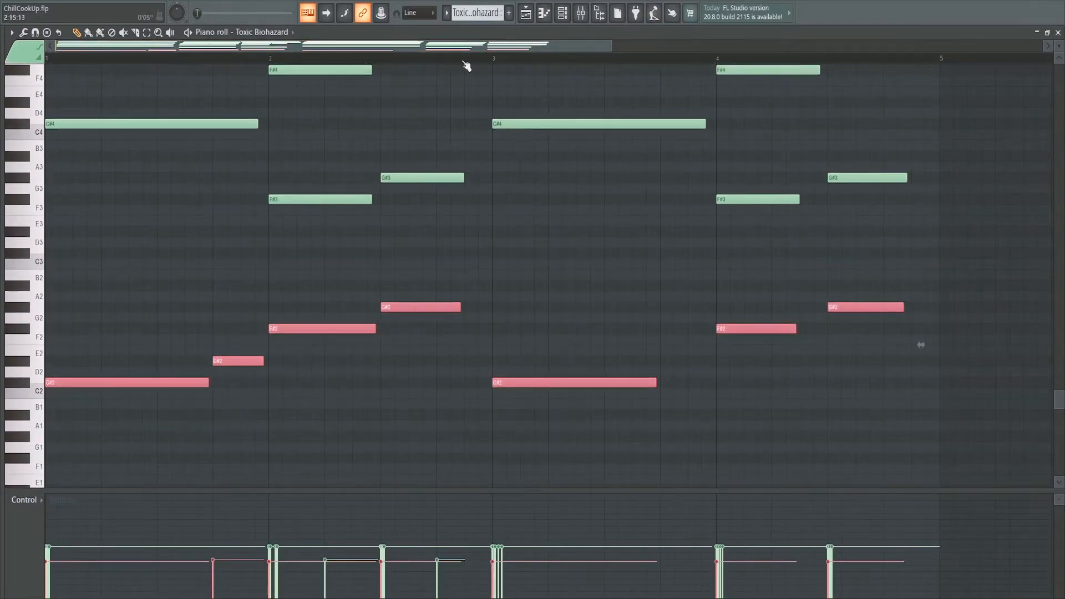
{"action": "left_click", "coordinate": [292, 32]}
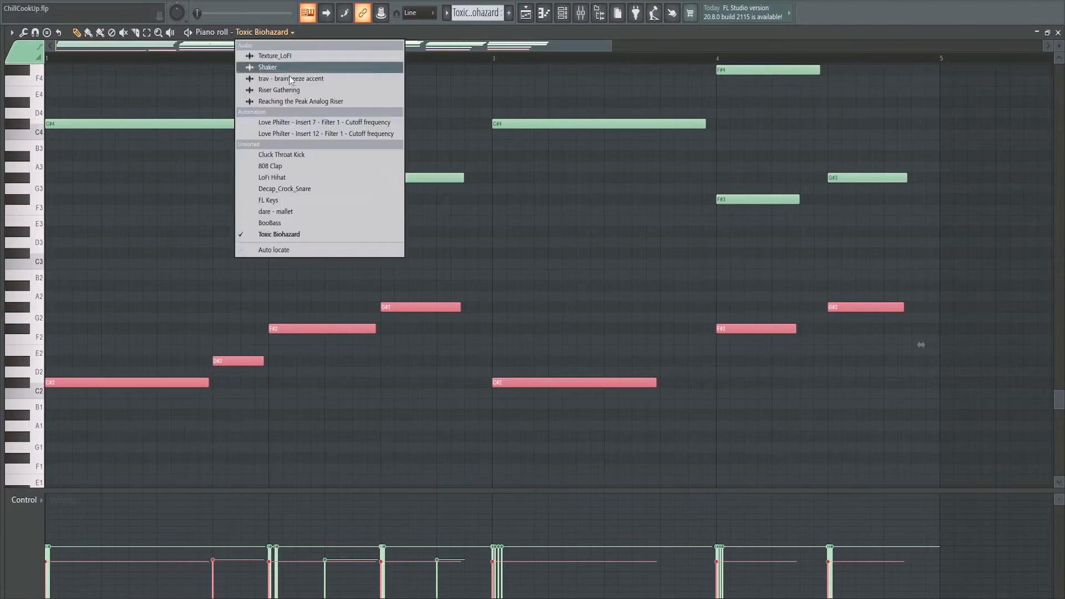
{"action": "left_click", "coordinate": [296, 234]}
Place the BooBass pattern at bar 1 on Track 4 and play its bass notes in the piano roll.
{"action": "left_click", "coordinate": [526, 15]}
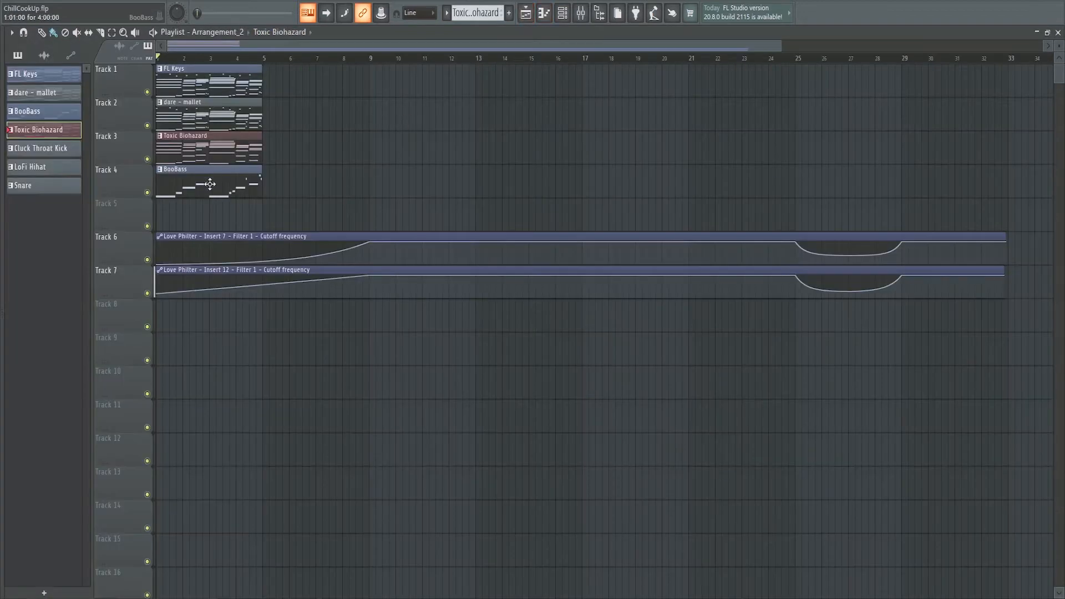
{"action": "double_click", "coordinate": [186, 195]}
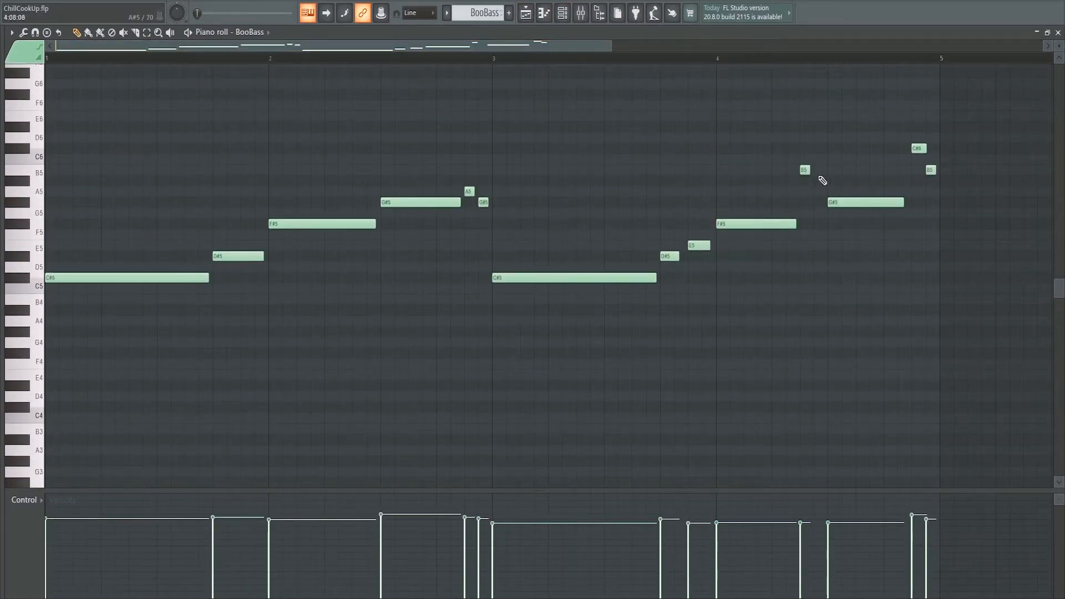
{"action": "left_click", "coordinate": [195, 37]}
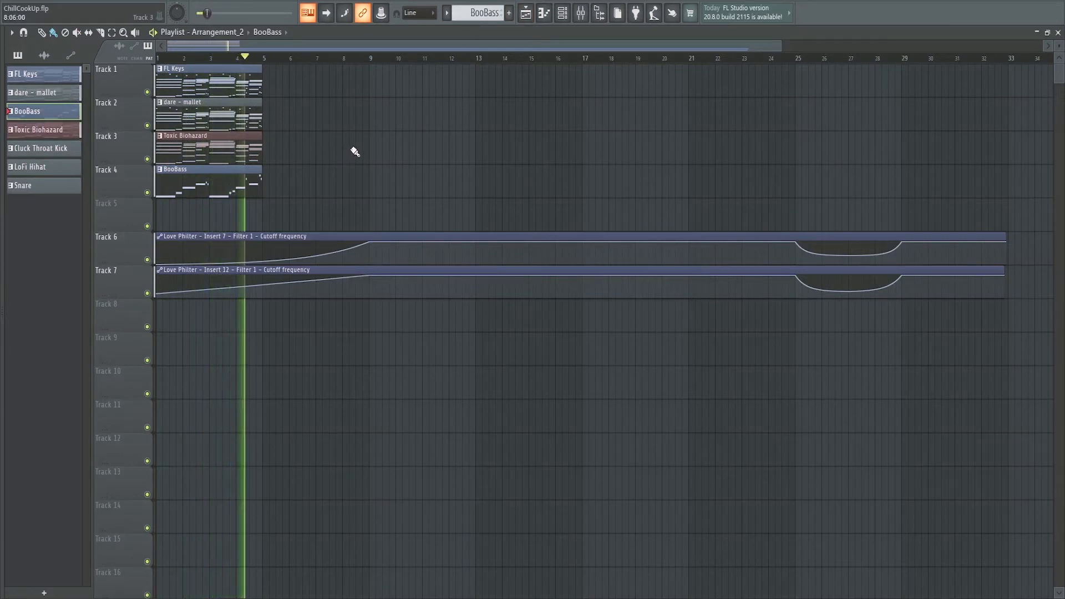
Add the Cluck Throat Kick pattern at bar 9 on Track 5 and review the kick's sampler settings and step sequence.
{"action": "key", "text": "space"}
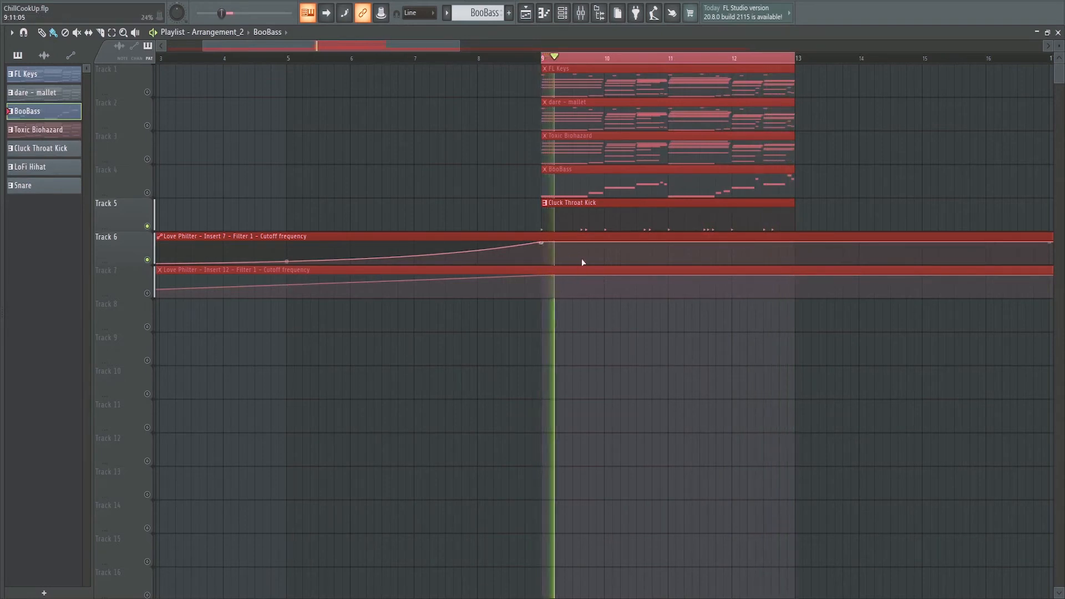
{"action": "left_click", "coordinate": [562, 13]}
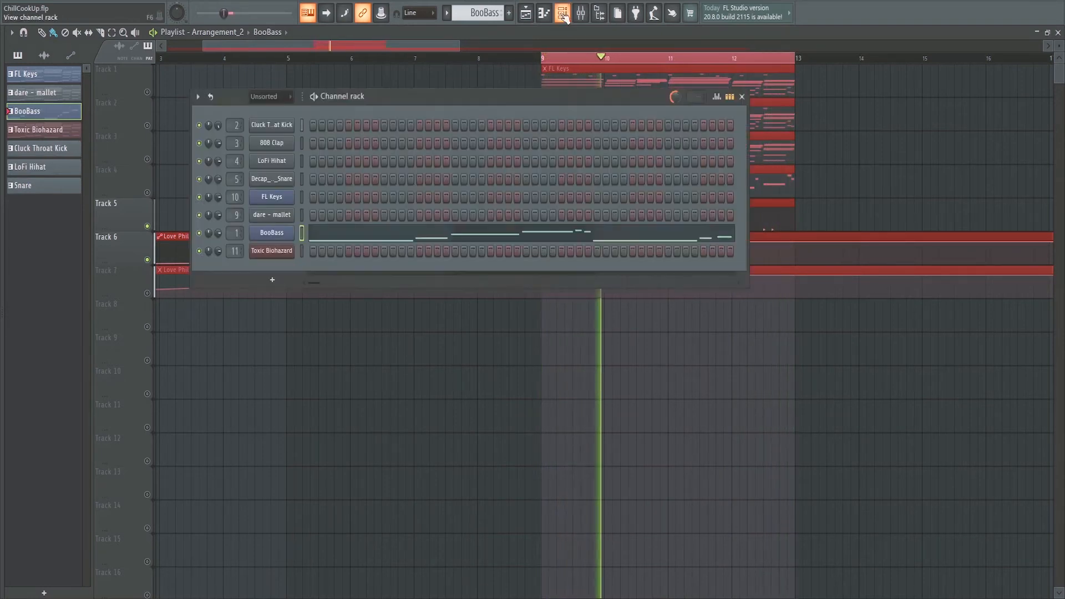
{"action": "scroll", "coordinate": [478, 13], "scroll_direction": "down", "scroll_amount": 2}
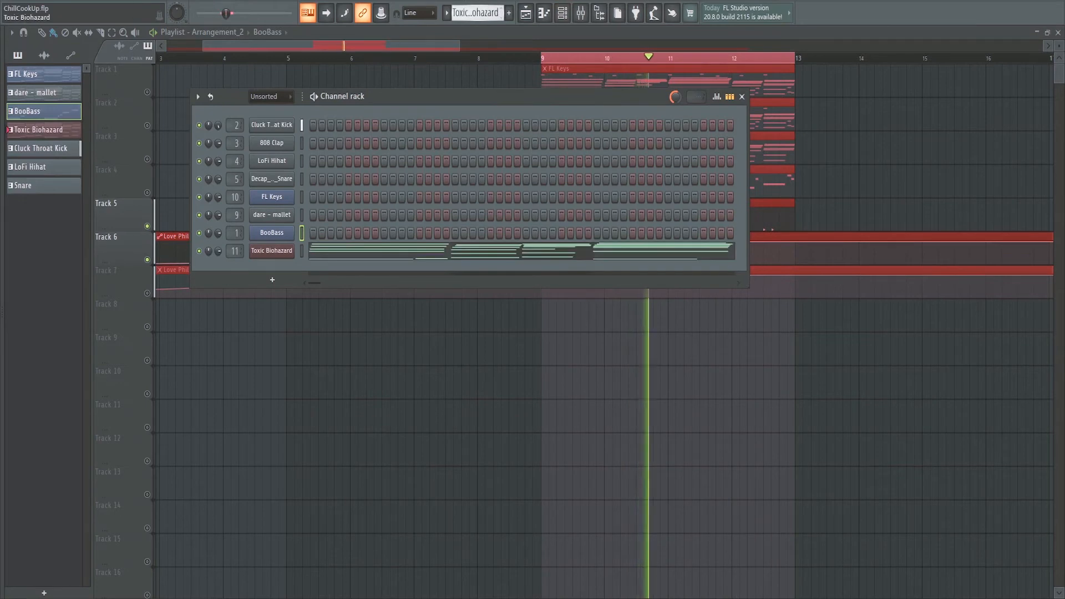
{"action": "key", "text": "space"}
{"action": "left_click", "coordinate": [272, 125]}
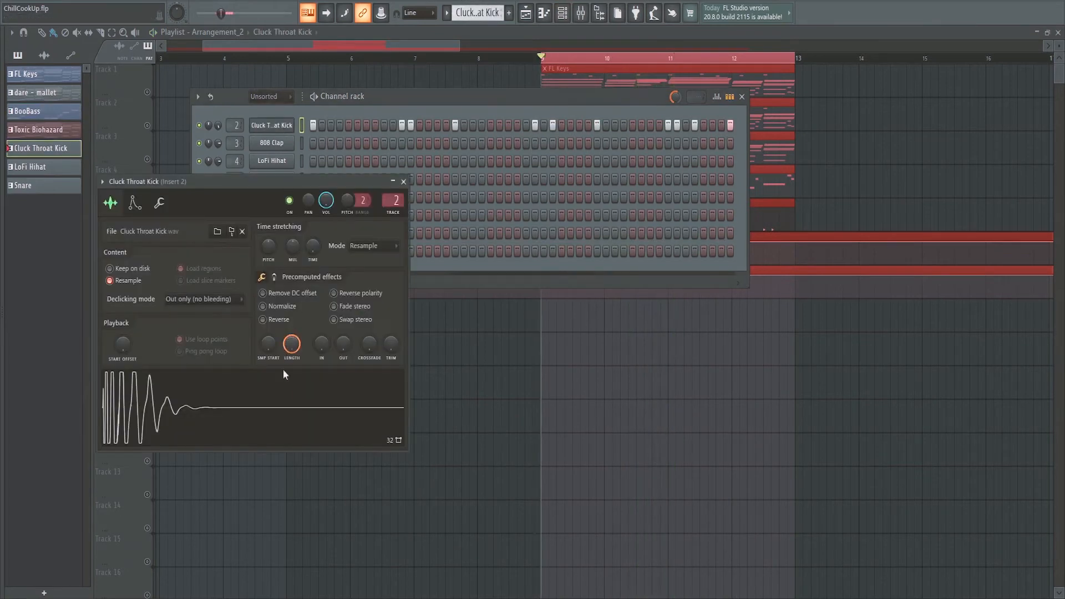
{"action": "left_click", "coordinate": [404, 182]}
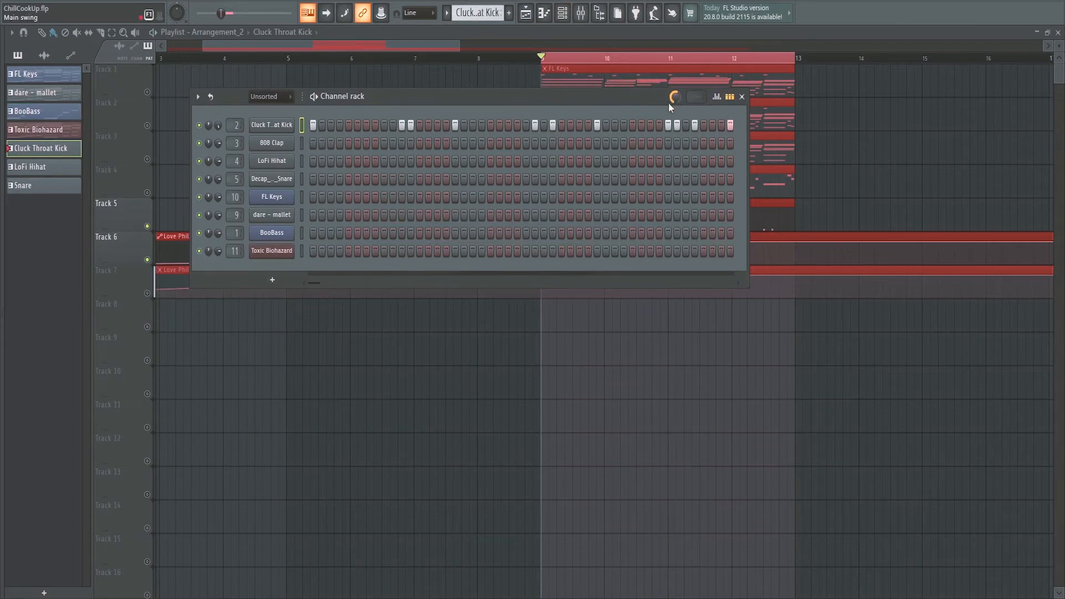
{"action": "key", "text": "F6"}
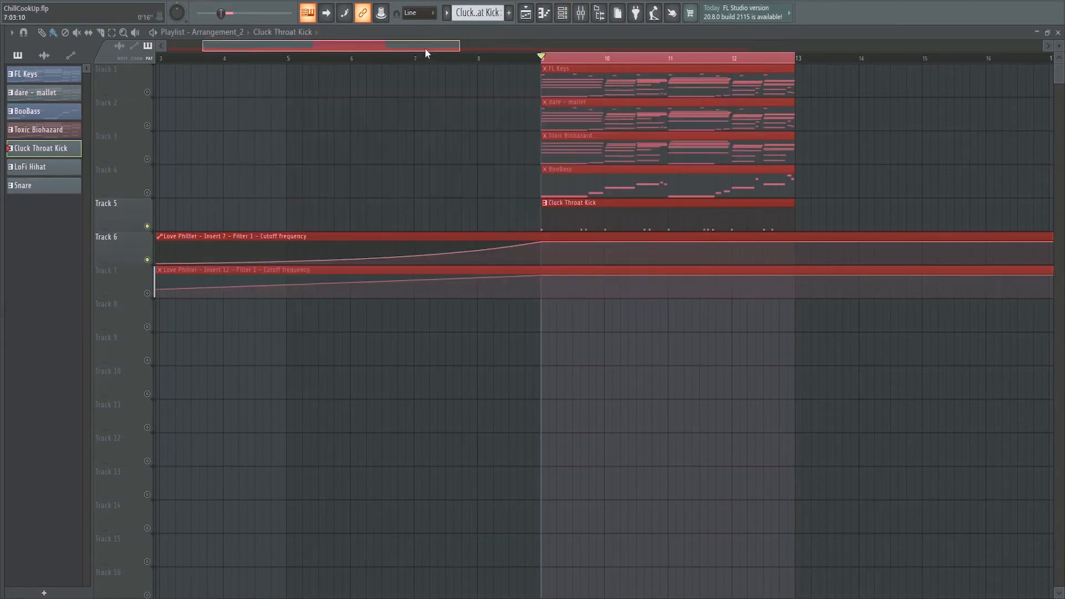
Place the LoFi Hihat pattern at bar 9 on Track 8, unmute that track and play it with the kick.
{"action": "left_click", "coordinate": [580, 317]}
{"action": "left_click", "coordinate": [148, 327]}
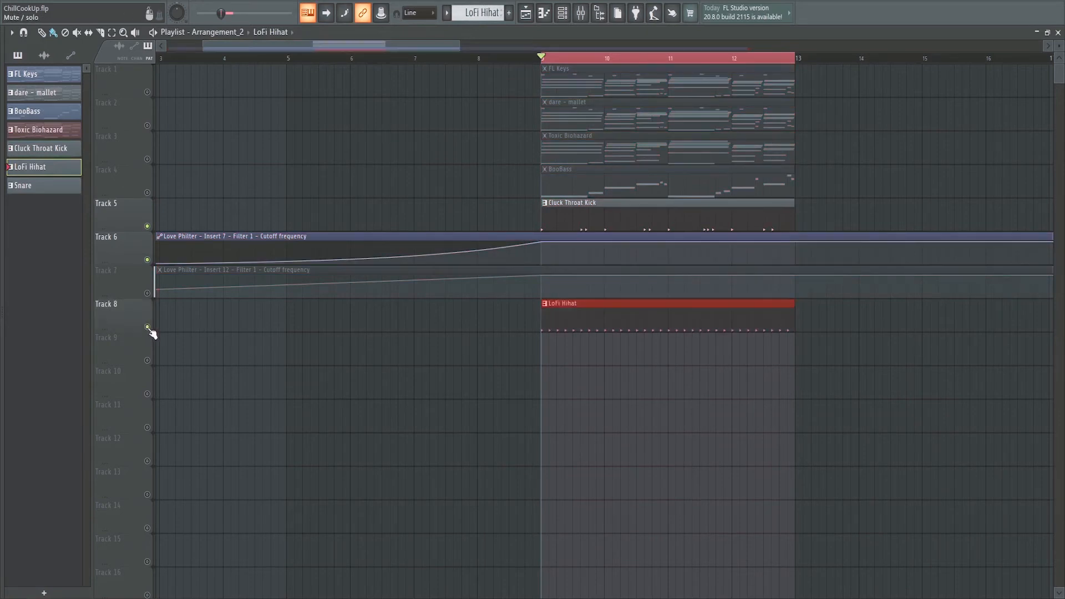
{"action": "key", "text": "space"}
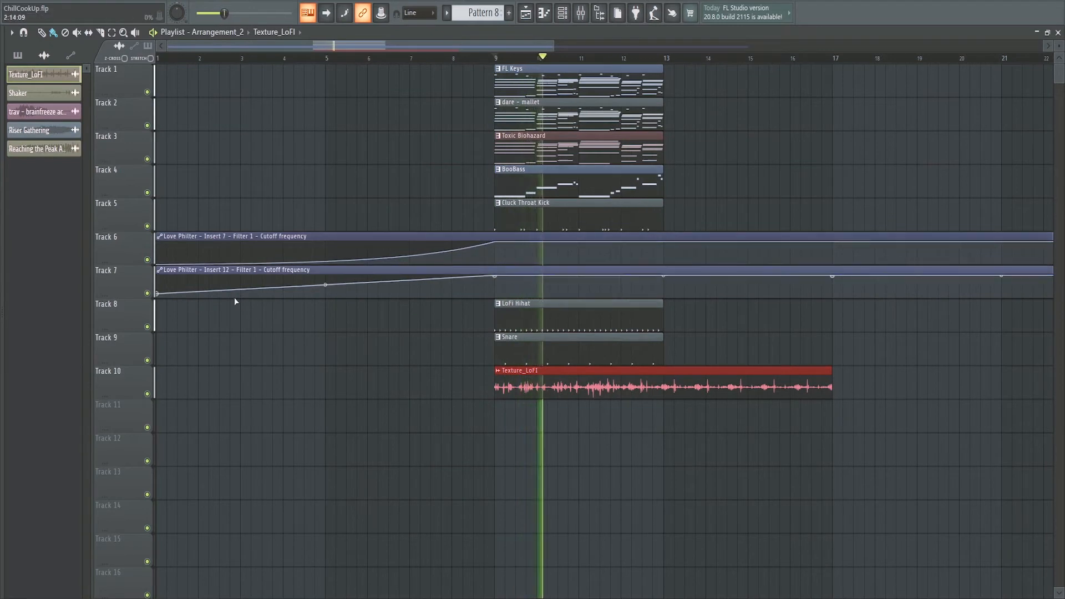
Solo Track 10 to listen to the Texture_LoFI clip alone, restore all tracks and stop playback.
{"action": "right_click", "coordinate": [148, 395]}
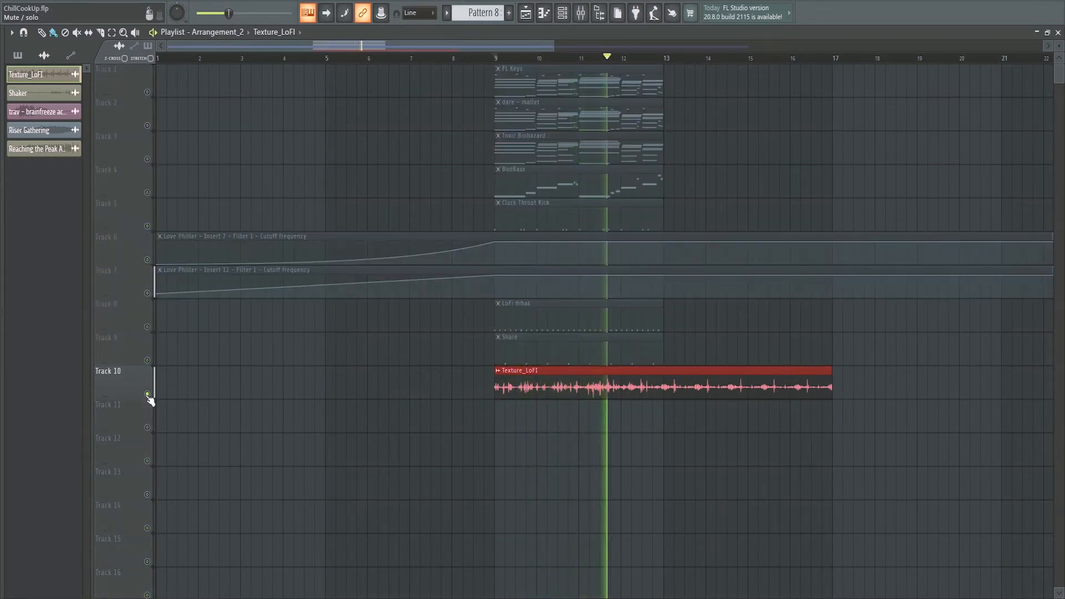
{"action": "right_click", "coordinate": [148, 395]}
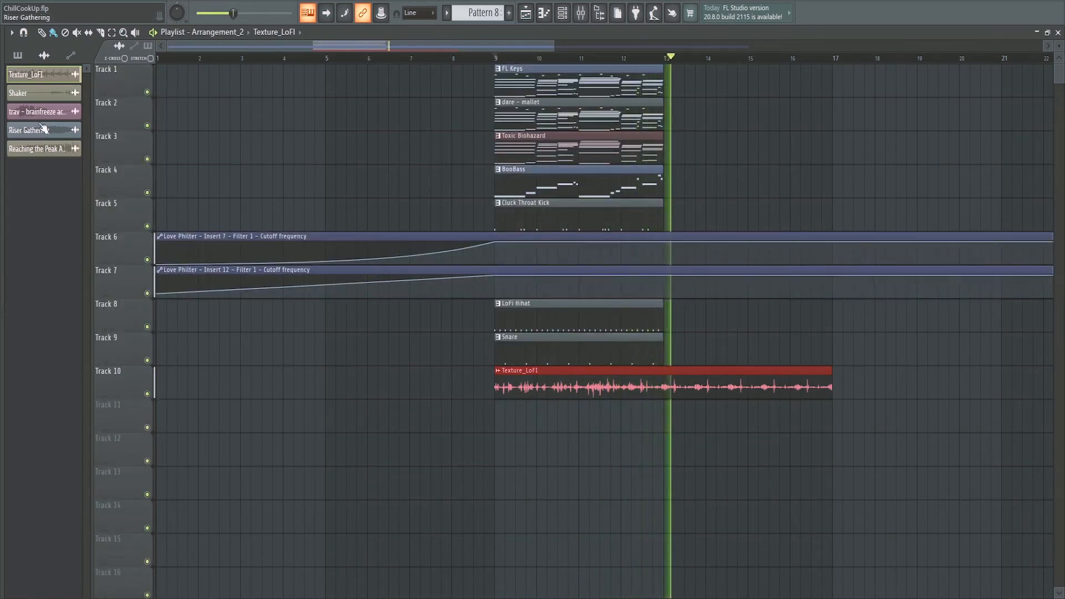
{"action": "key", "text": "space"}
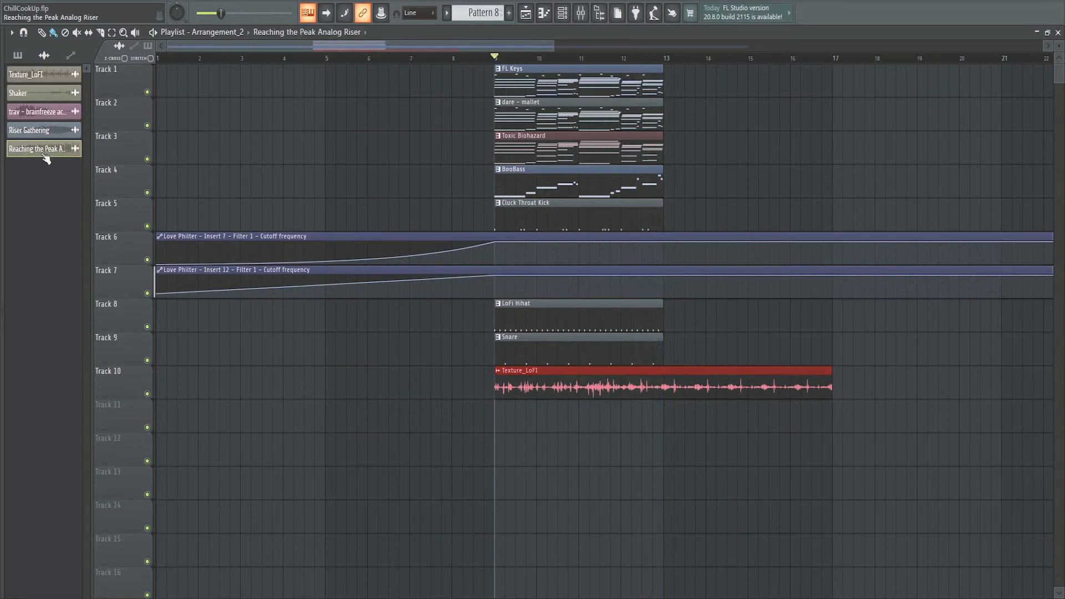
Place the Reaching the Peak Analog Riser sample on Track 11 so it ends at bar 9, and play from bar 8.
{"action": "left_click_drag", "start_coordinate": [44, 158], "coordinate": [503, 417]}
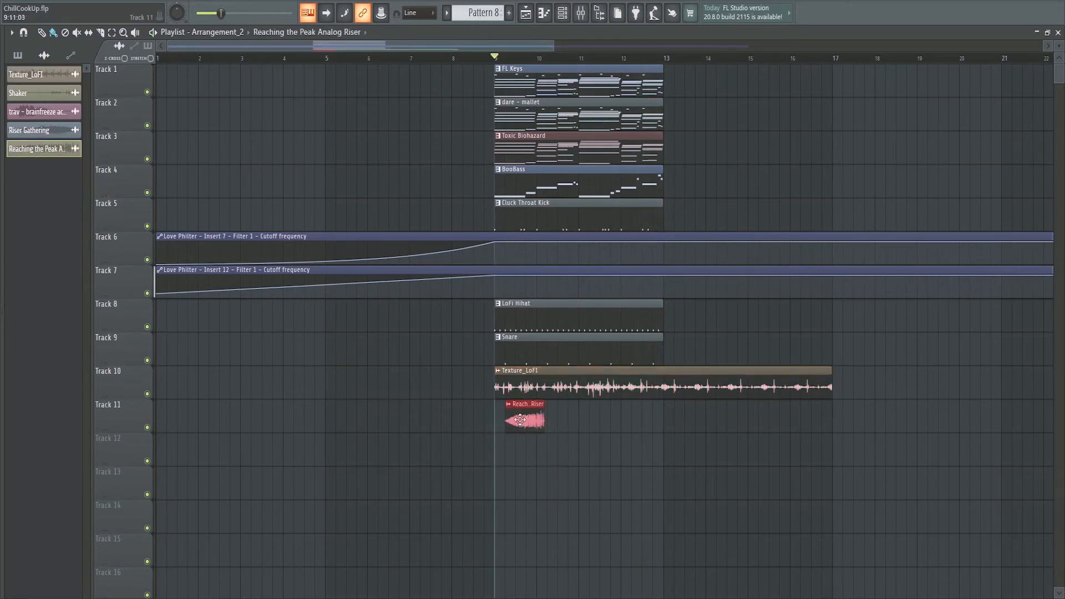
{"action": "scroll", "coordinate": [470, 416], "scroll_direction": "up", "scroll_amount": 4}
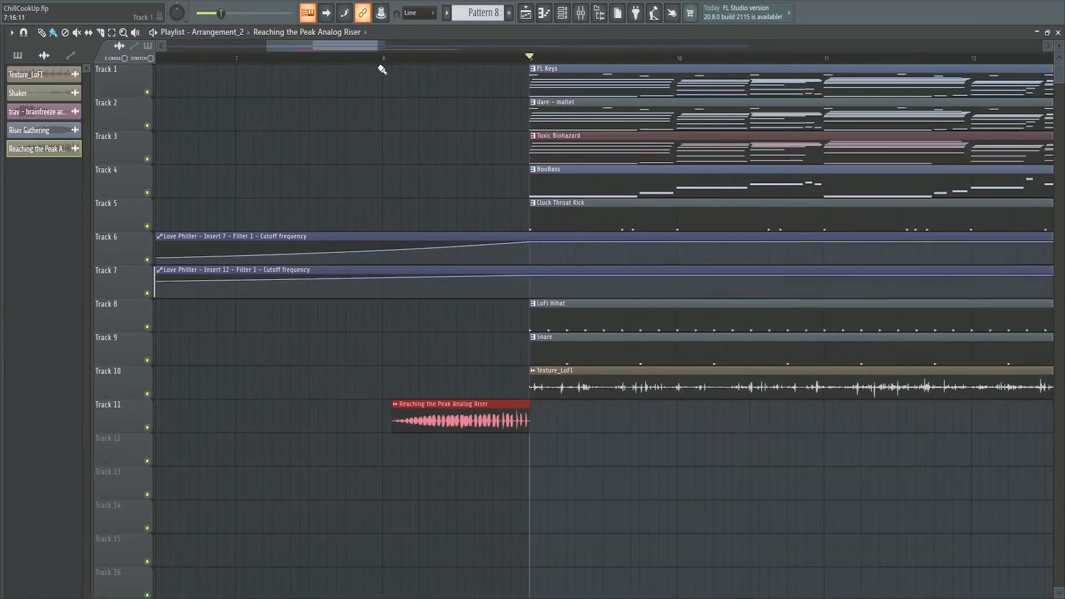
{"action": "left_click", "coordinate": [381, 59]}
{"action": "key", "text": "space"}
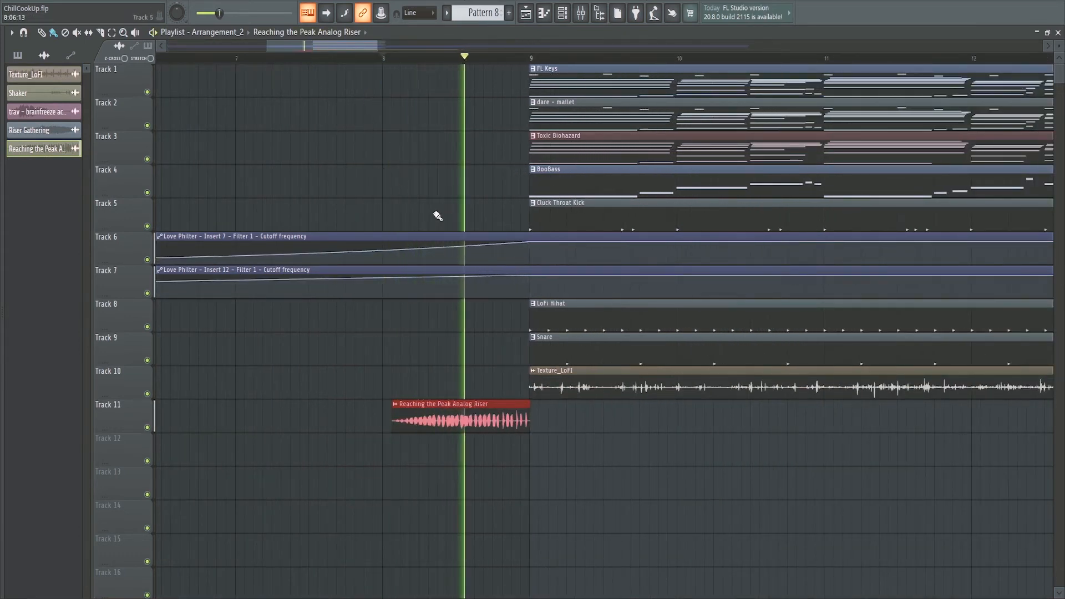